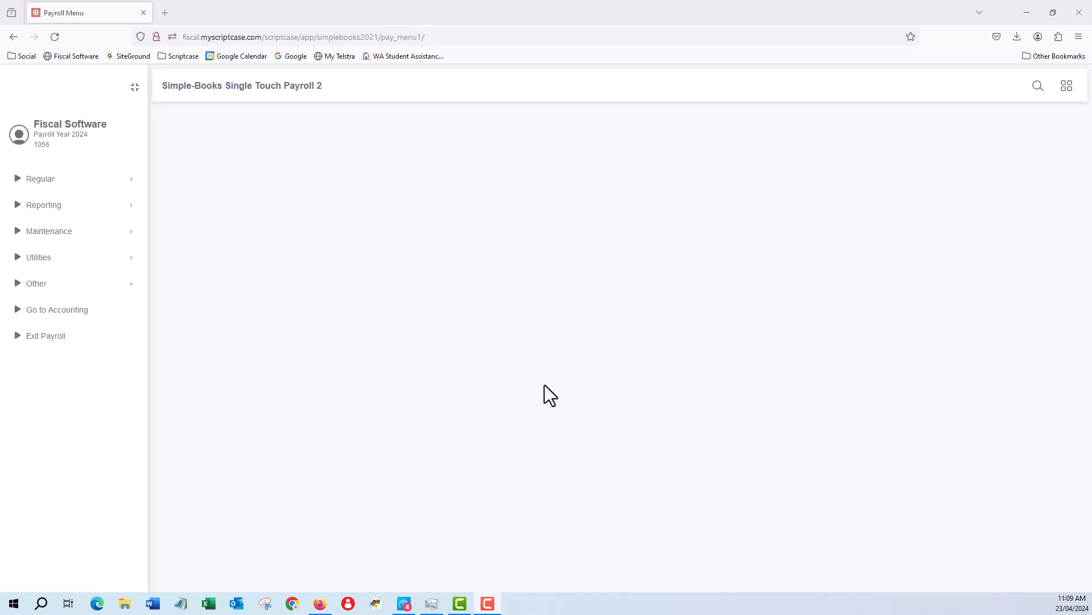
Open the list of active employees from the payroll maintenance section
left_click(55, 230)
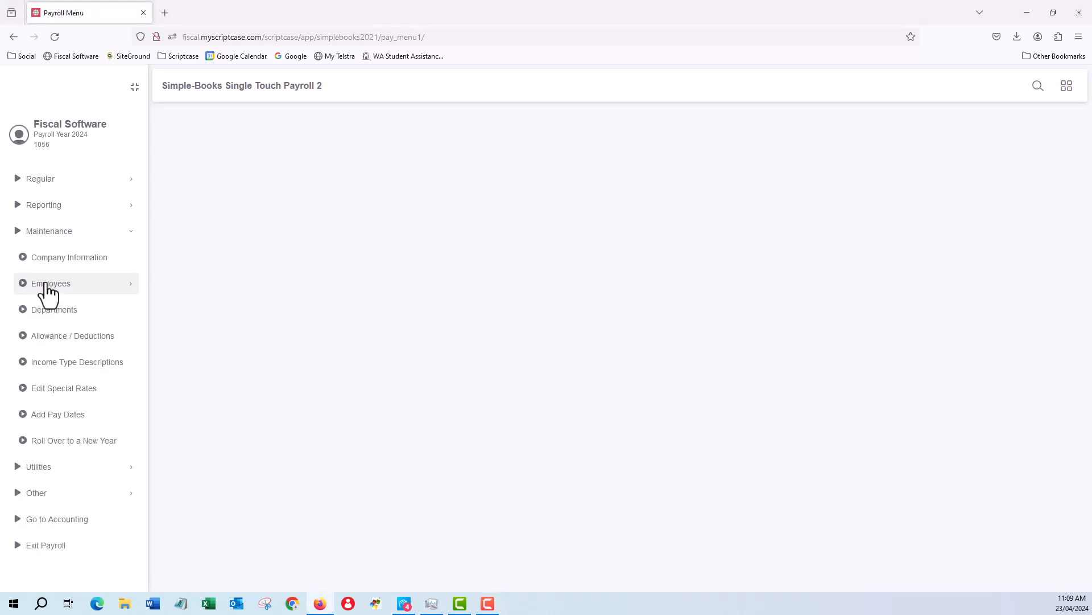
left_click(48, 285)
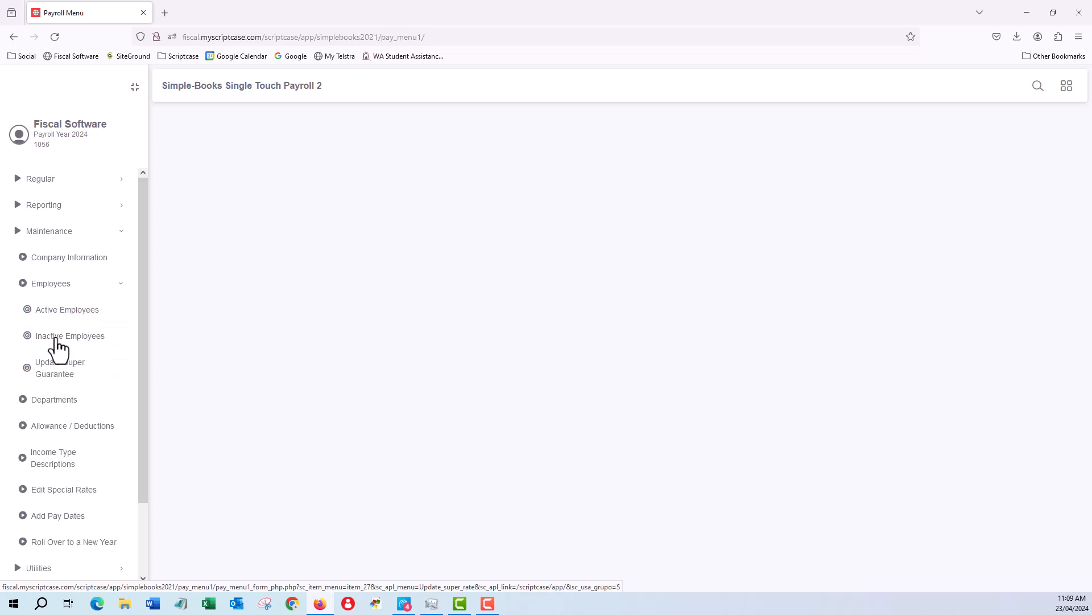
left_click(83, 318)
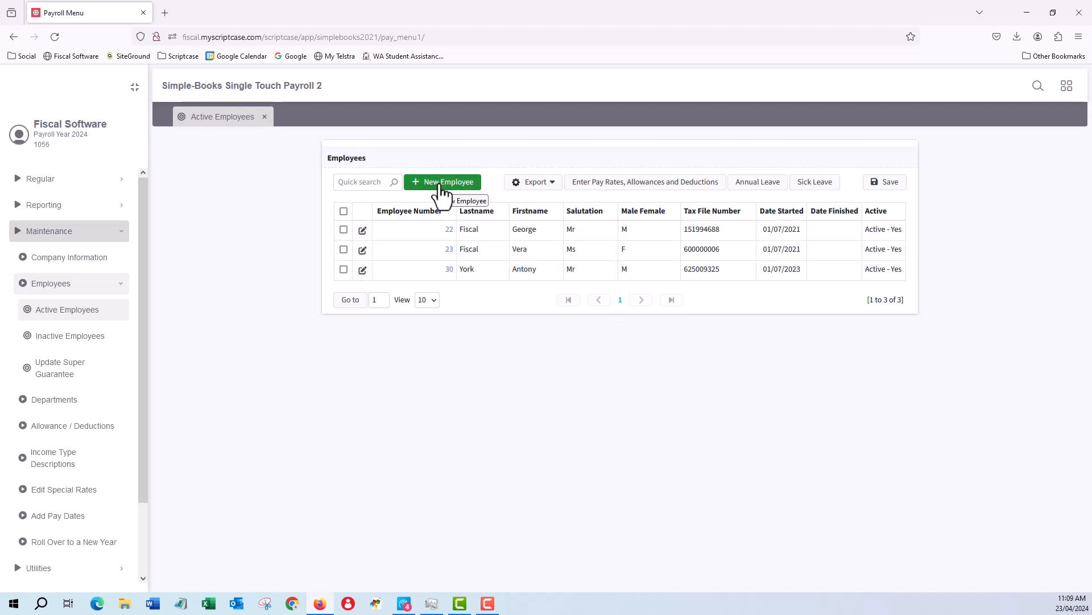
left_click(537, 183)
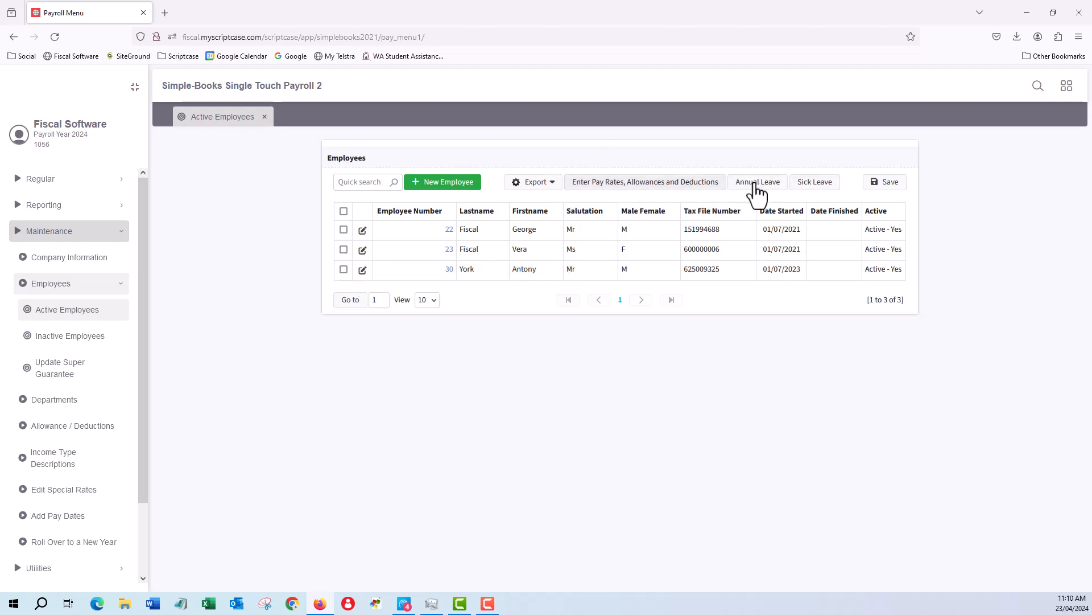
Open the record of the third employee in the list and review the personal details through to the country code
left_click(344, 269)
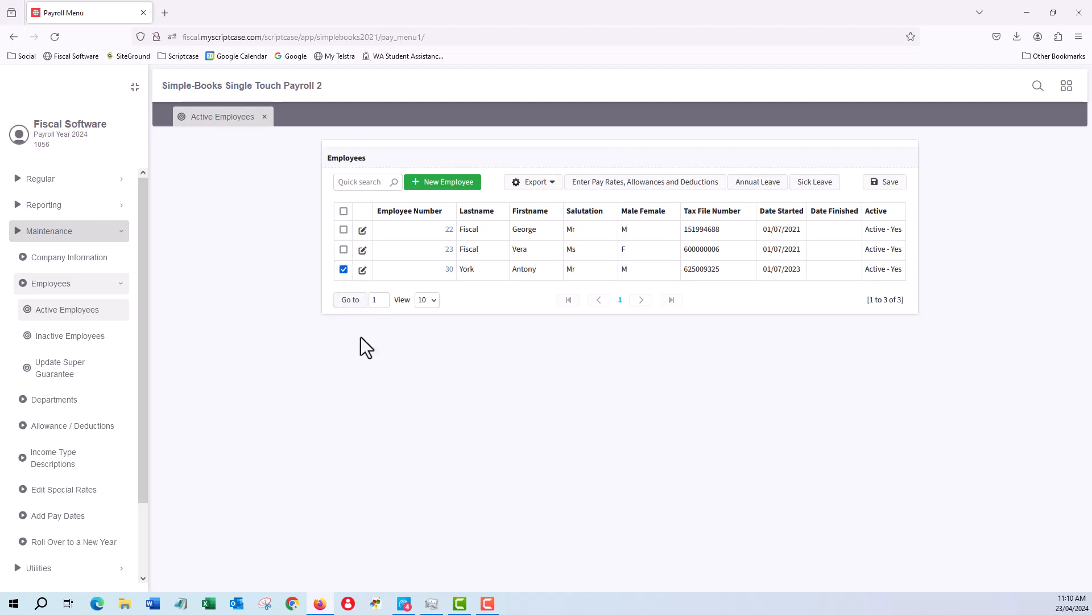
left_click(344, 268)
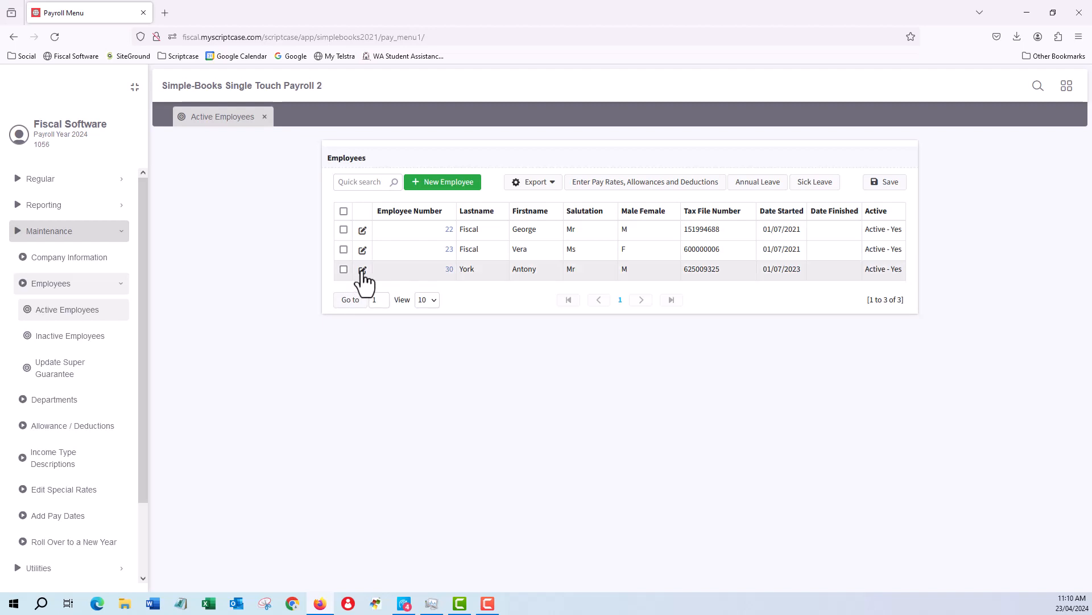
left_click(363, 271)
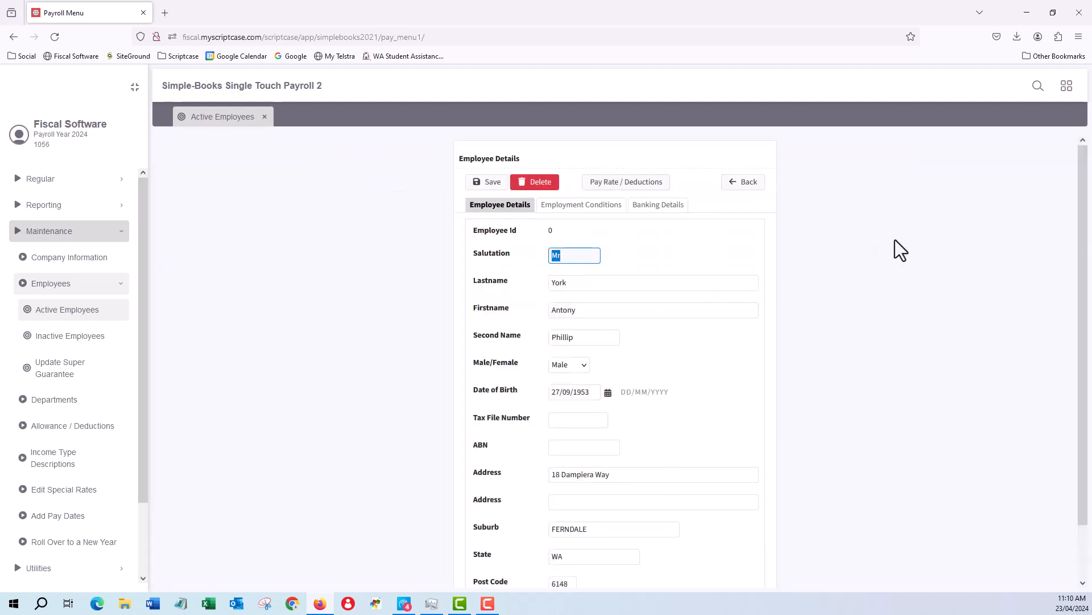
scroll(864, 241, "down", 2)
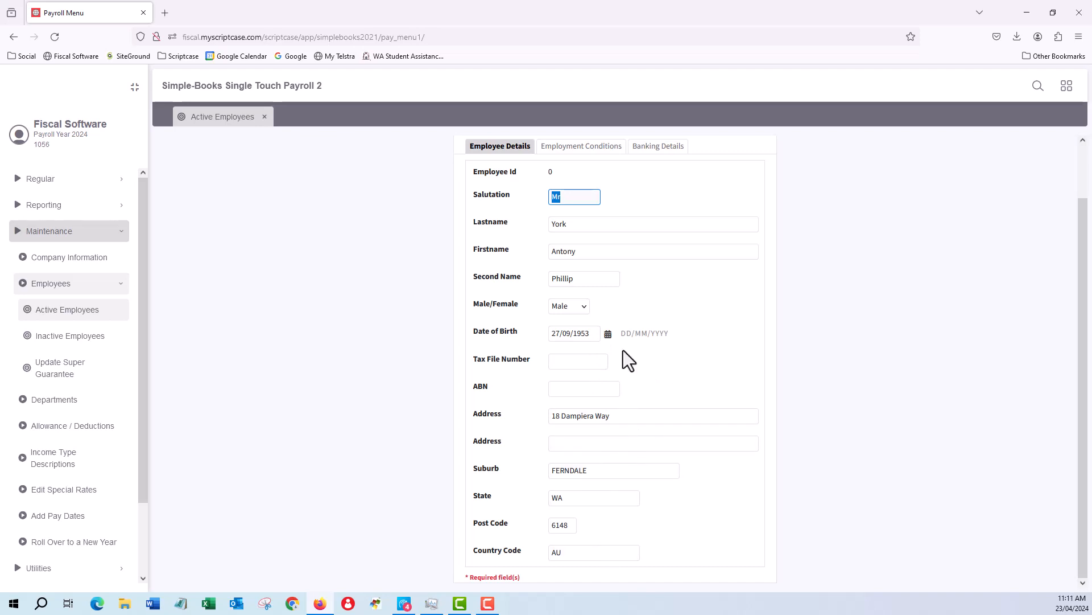
Review the employee's employment basis, cessation, tax treatment and income type options and the banking details, and return to the employee list without saving
left_click(586, 152)
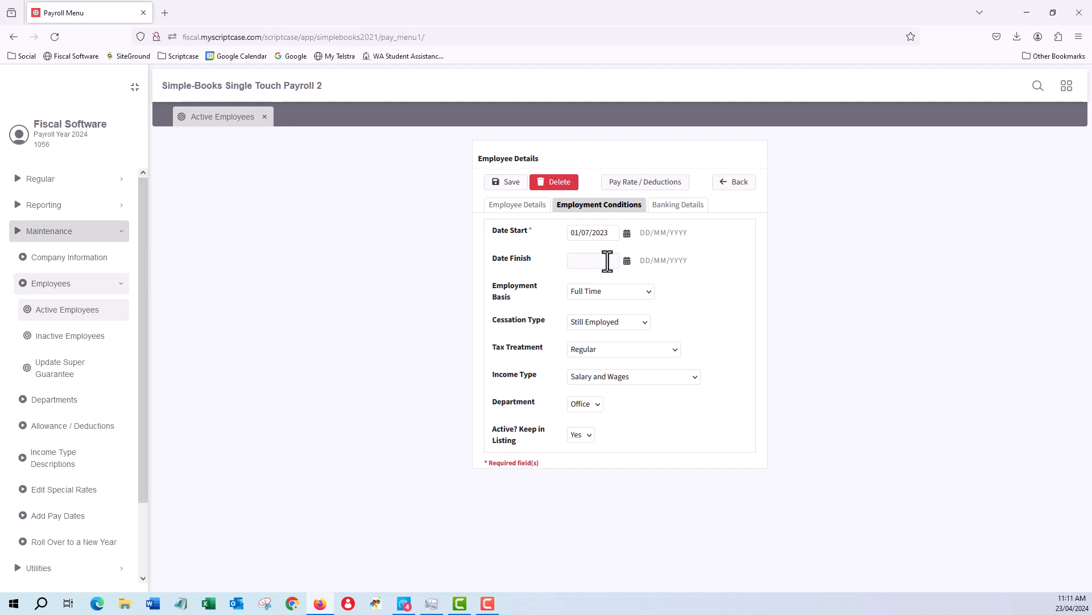
left_click(627, 296)
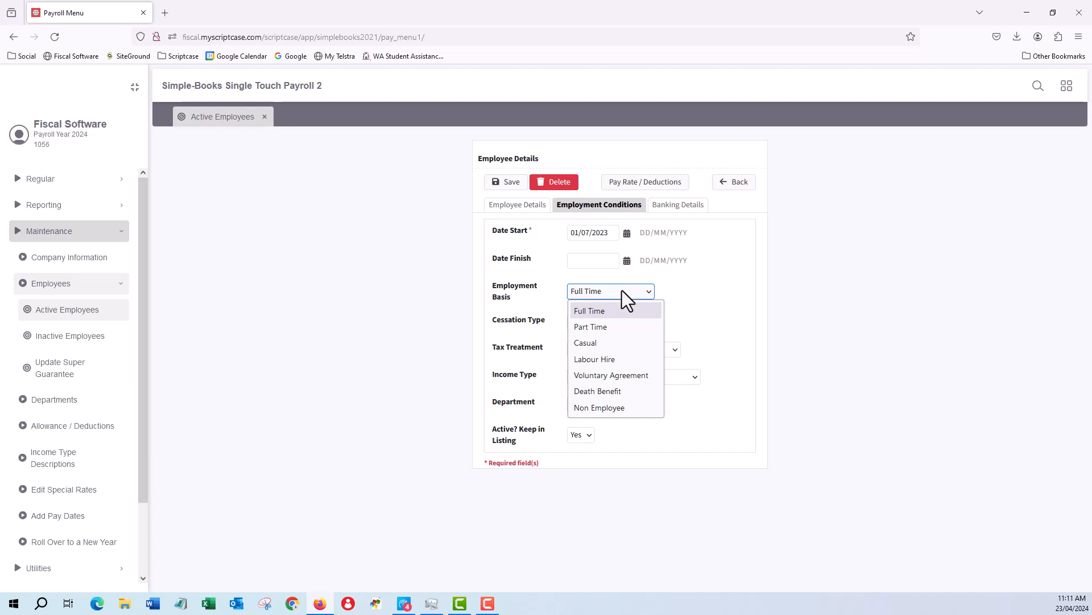
left_click(598, 311)
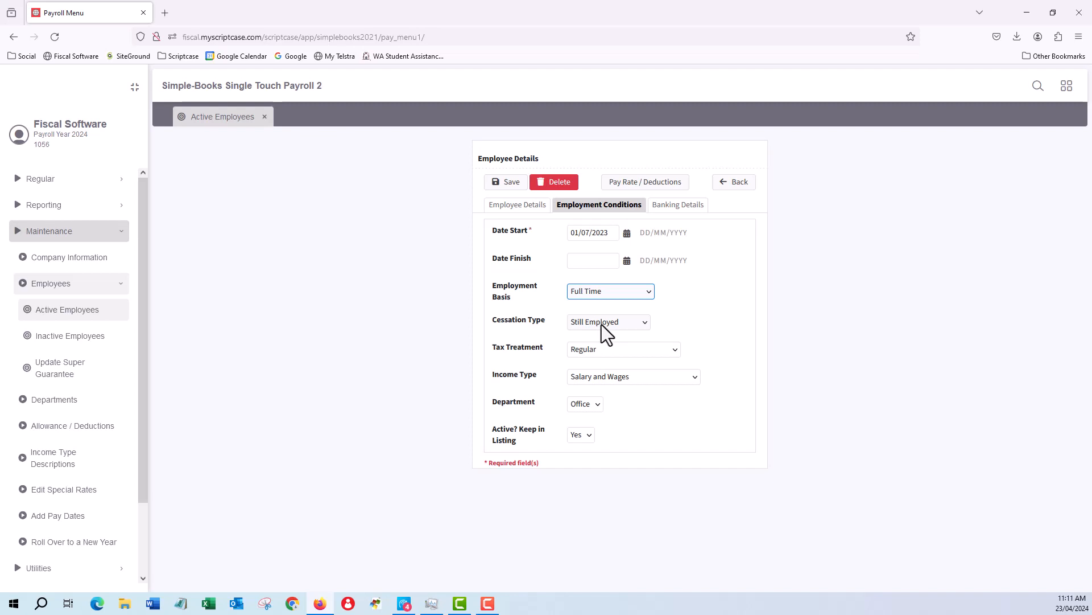
left_click(602, 324)
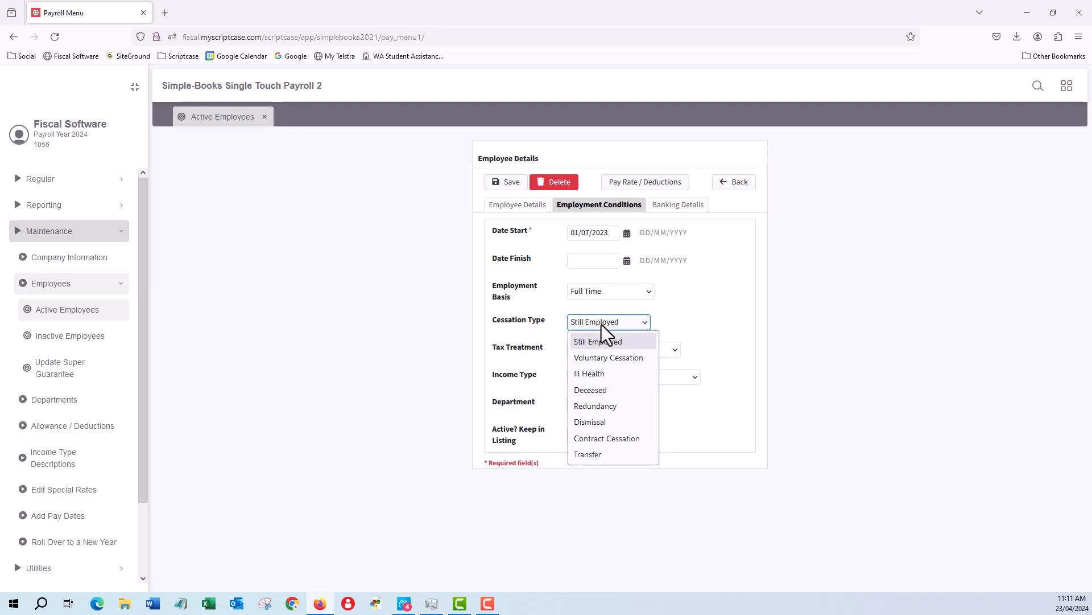
left_click(602, 324)
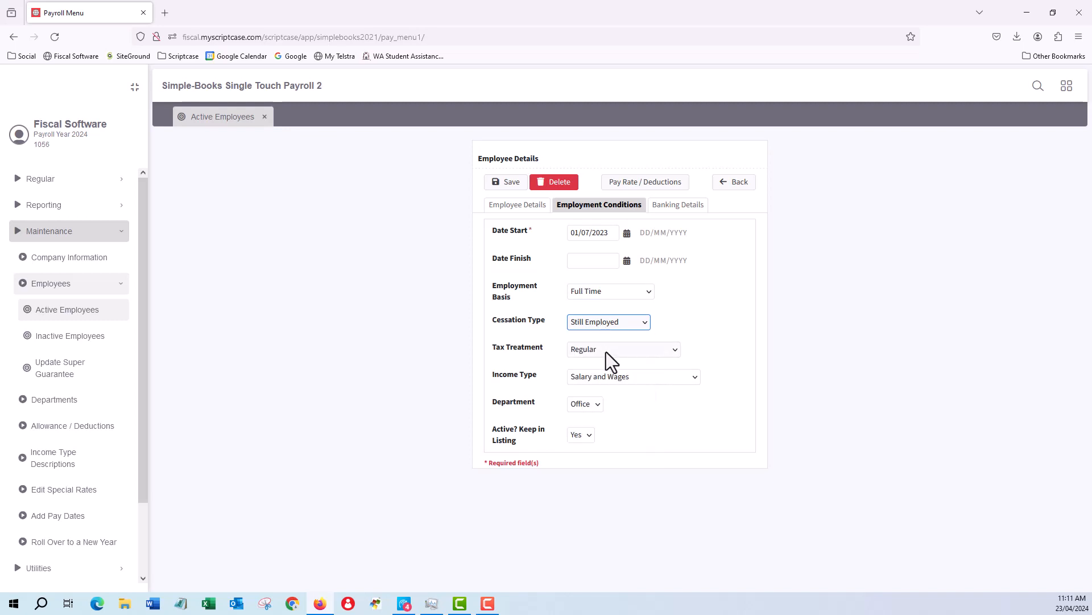
left_click(607, 351)
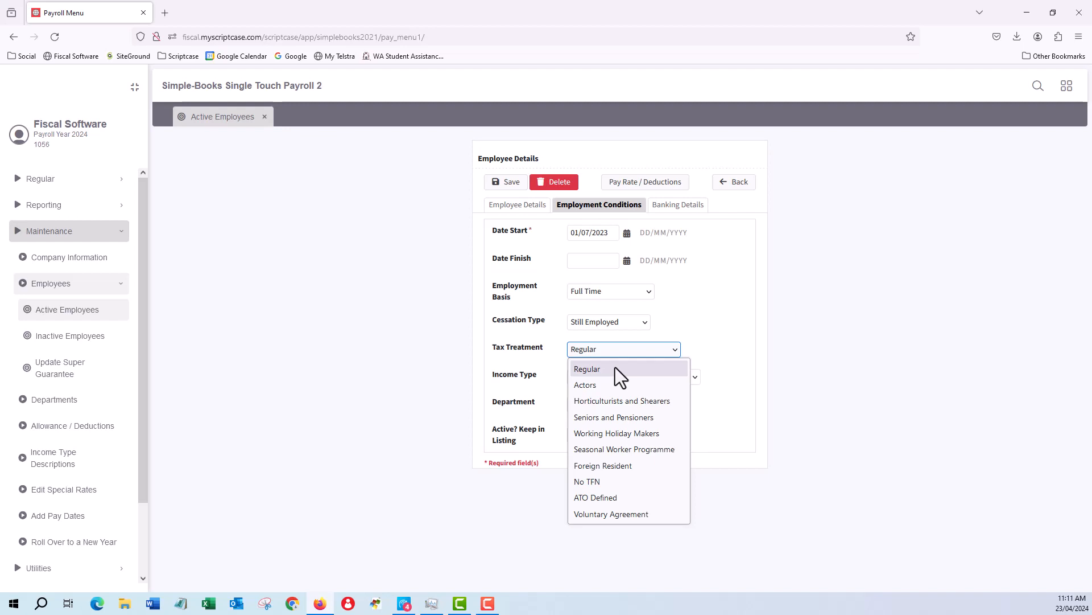
left_click(615, 369)
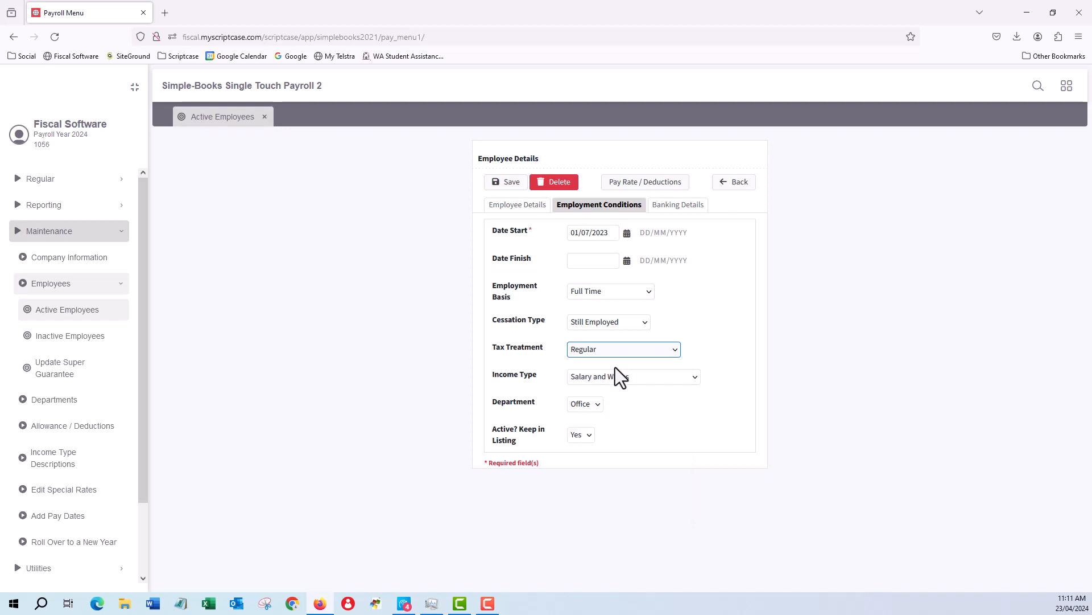
left_click(653, 378)
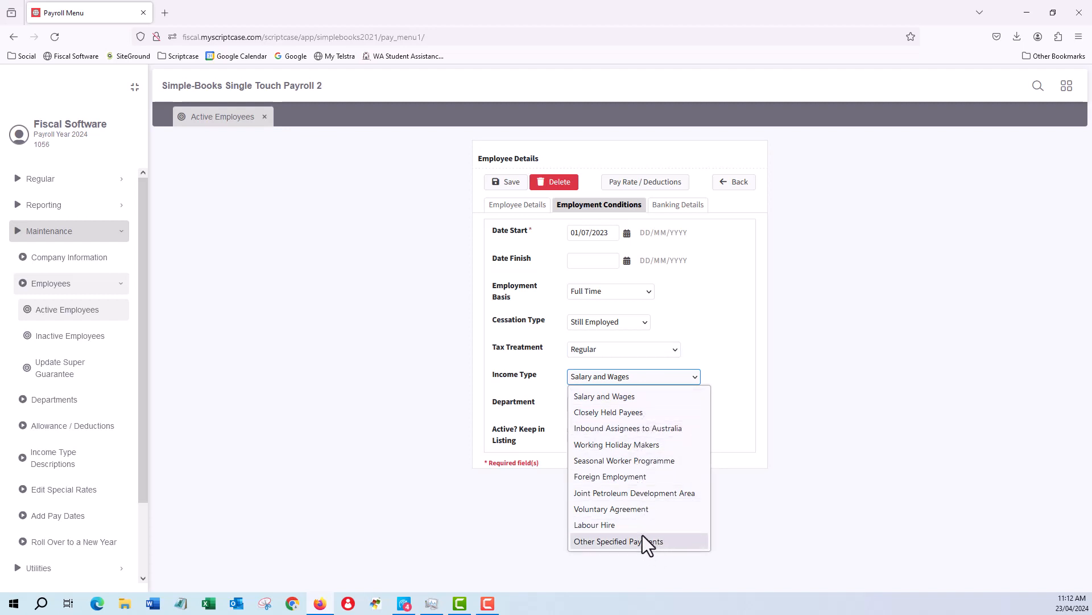
left_click(637, 375)
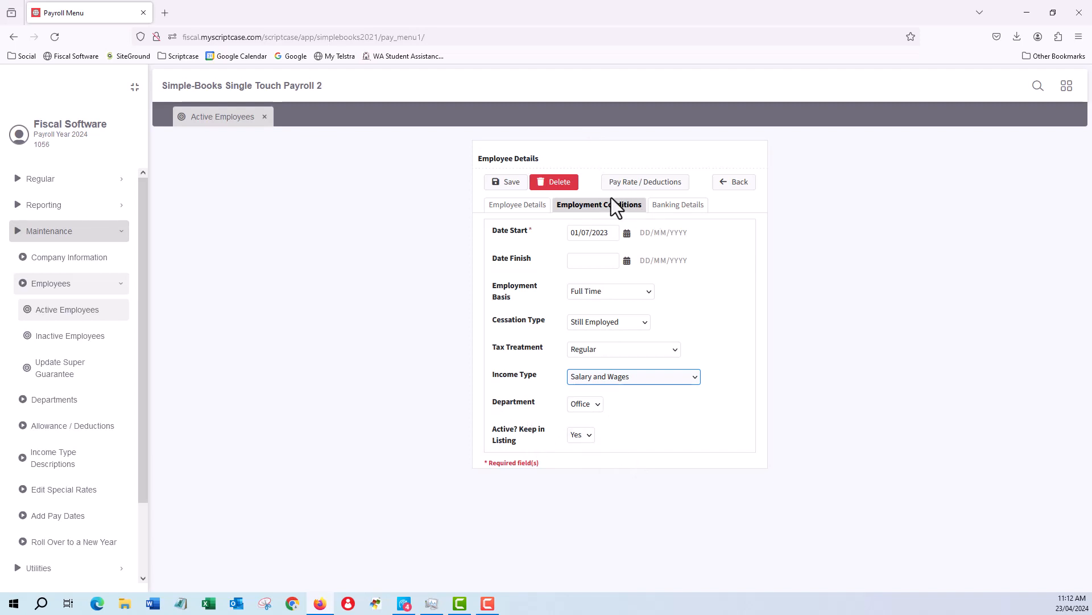
left_click(680, 215)
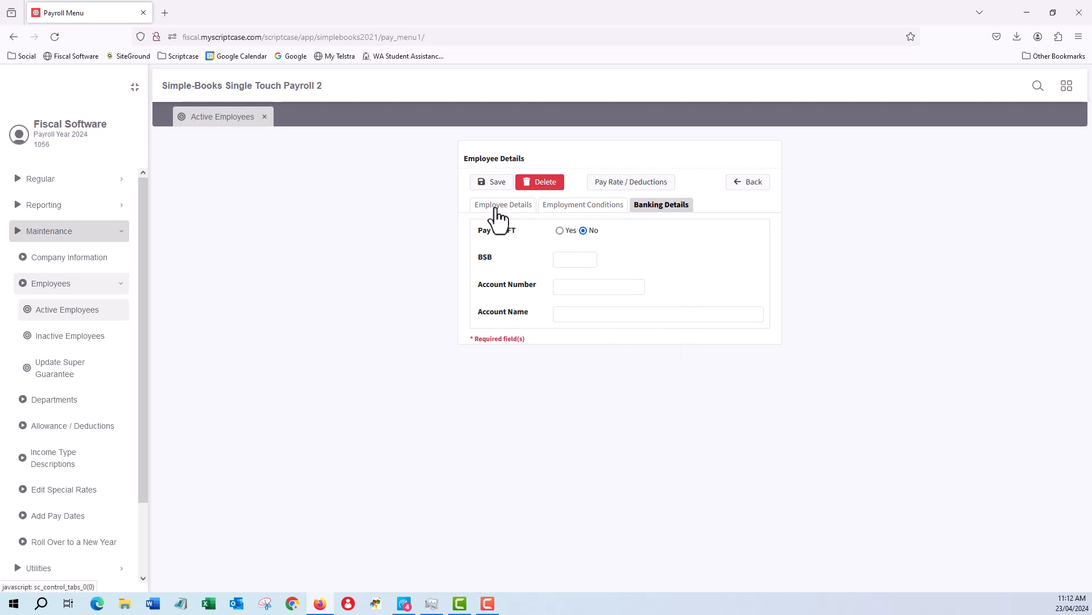
left_click(753, 183)
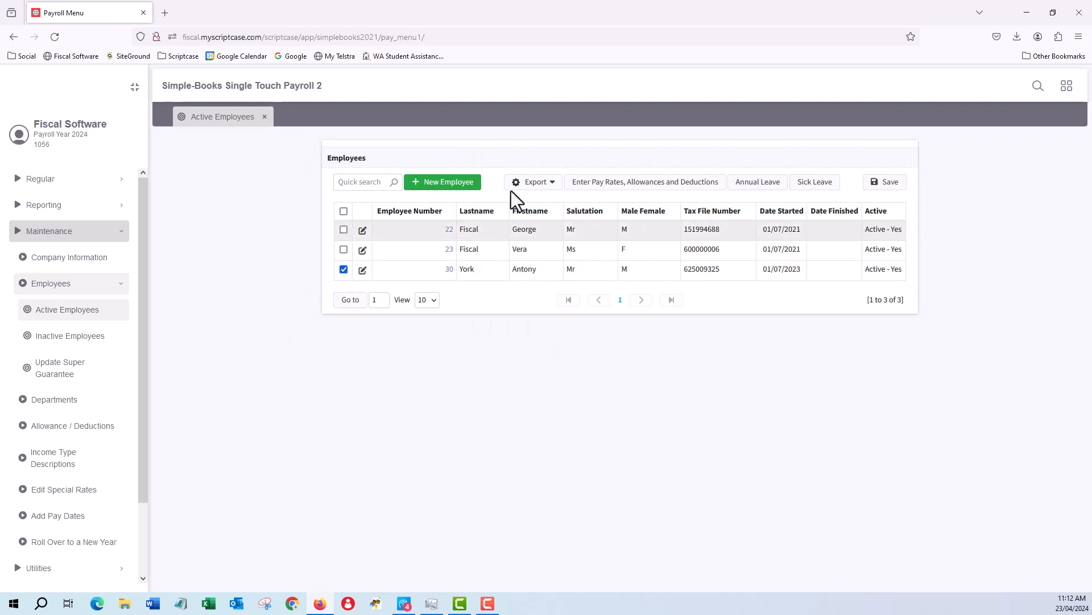
Open the third employee's pay rates, allowances and deductions and view the choices for the first allowance or deduction
left_click(654, 185)
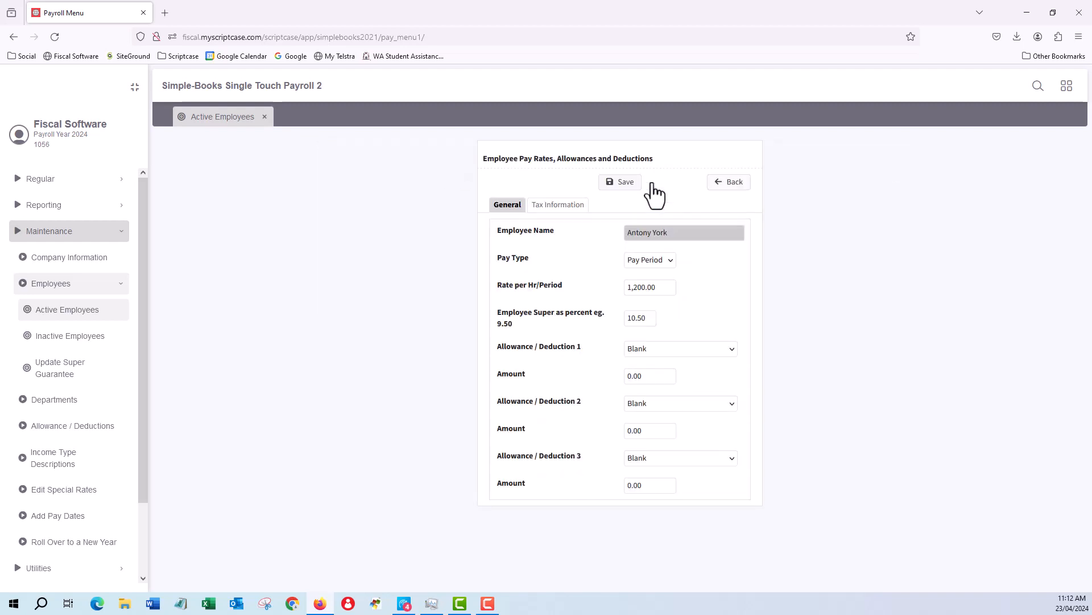
left_click(674, 260)
left_click(698, 349)
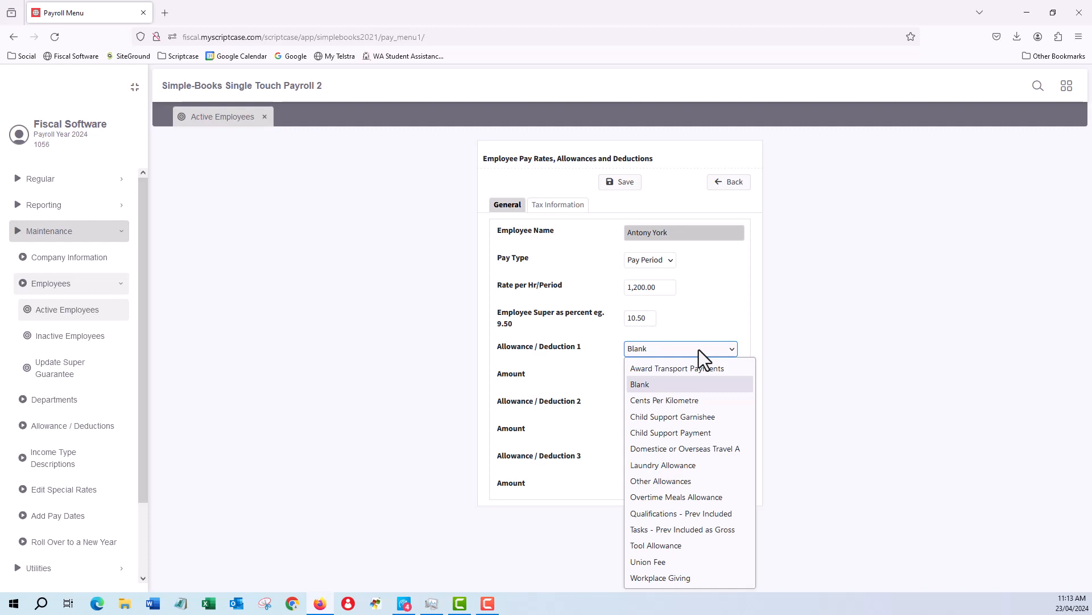
left_click(698, 349)
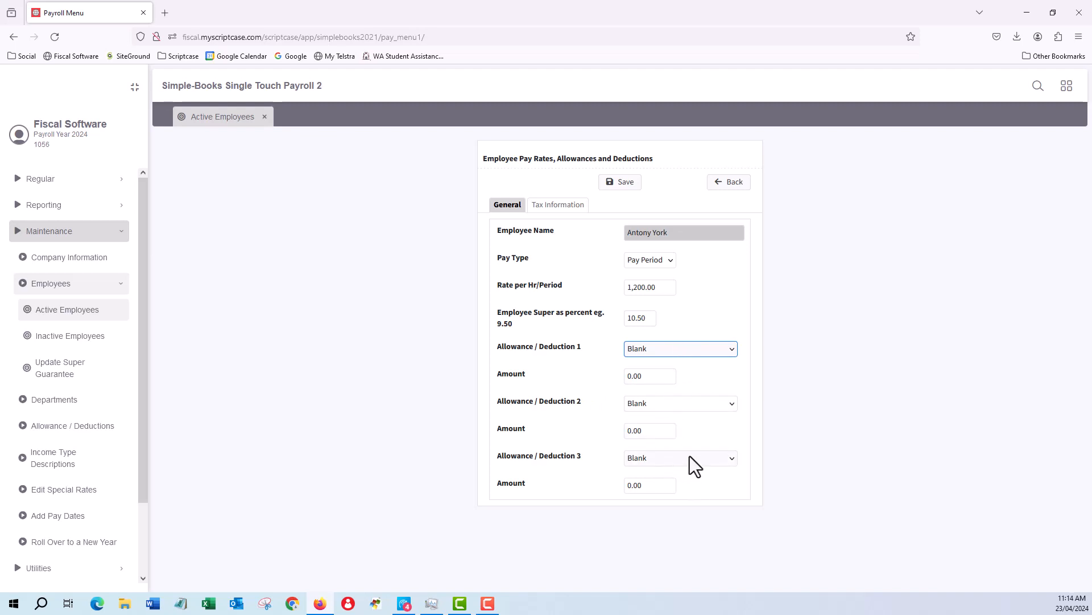
Check the fringe benefits, Medicare and tax-free threshold options in the employee's tax information, and save the pay settings
left_click(552, 208)
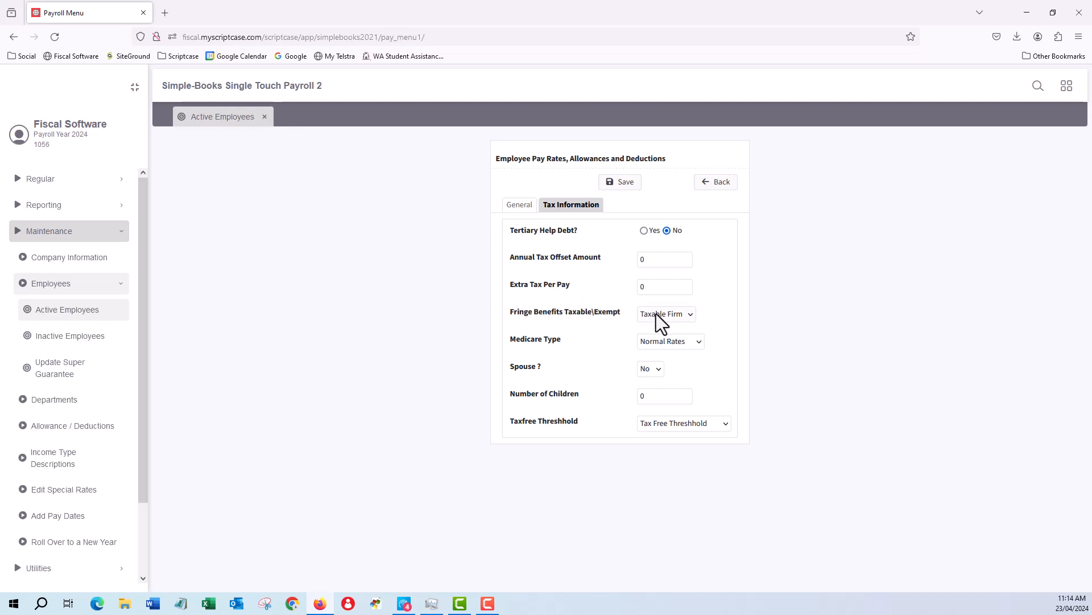
left_click(692, 313)
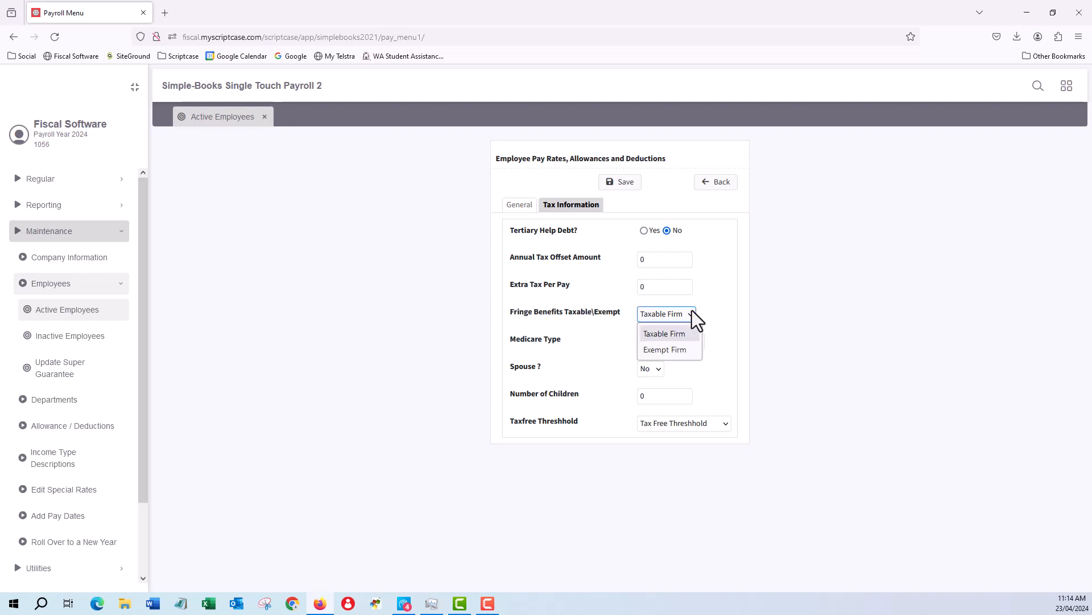
left_click(693, 313)
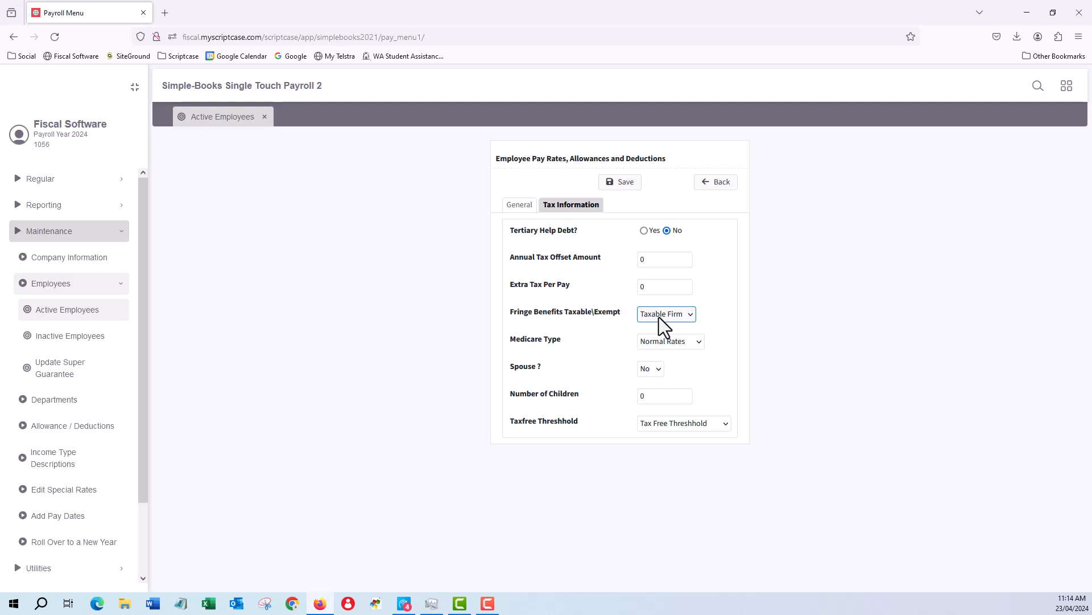
left_click(699, 342)
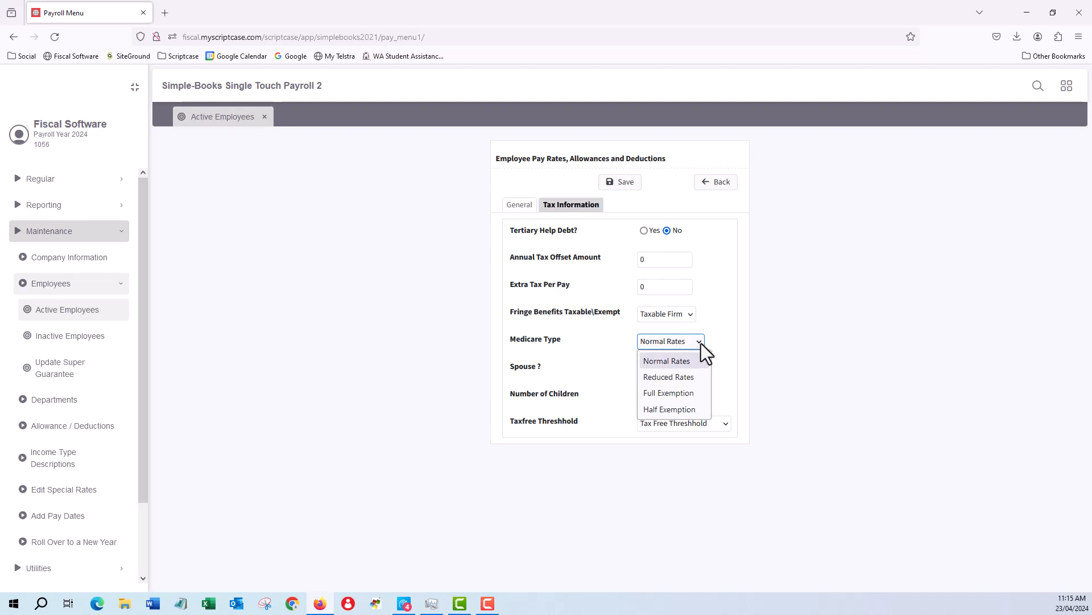
left_click(625, 340)
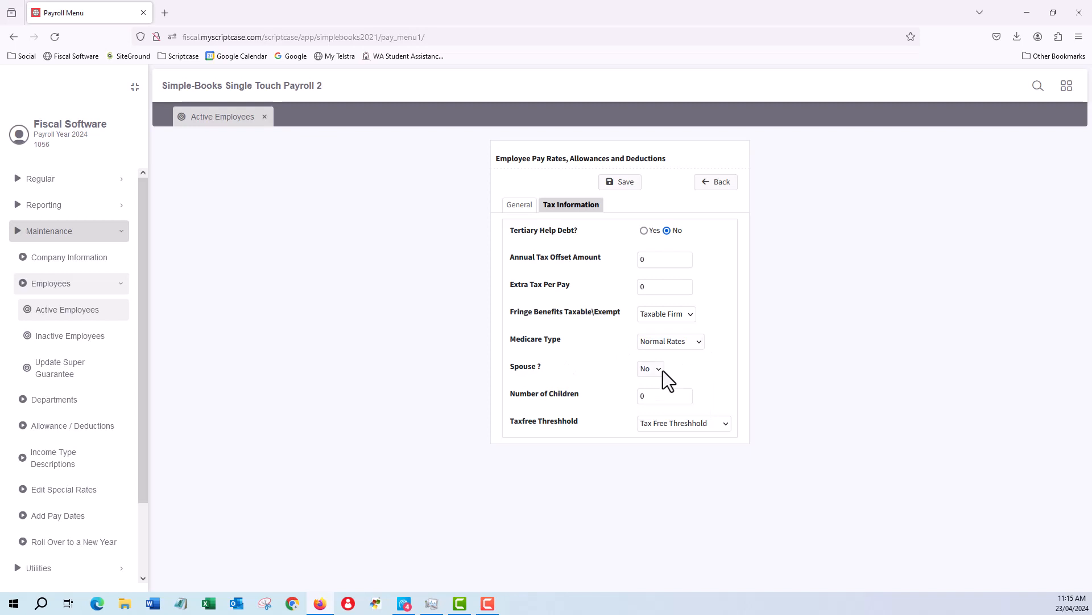
left_click(643, 400)
type("0")
left_click(724, 423)
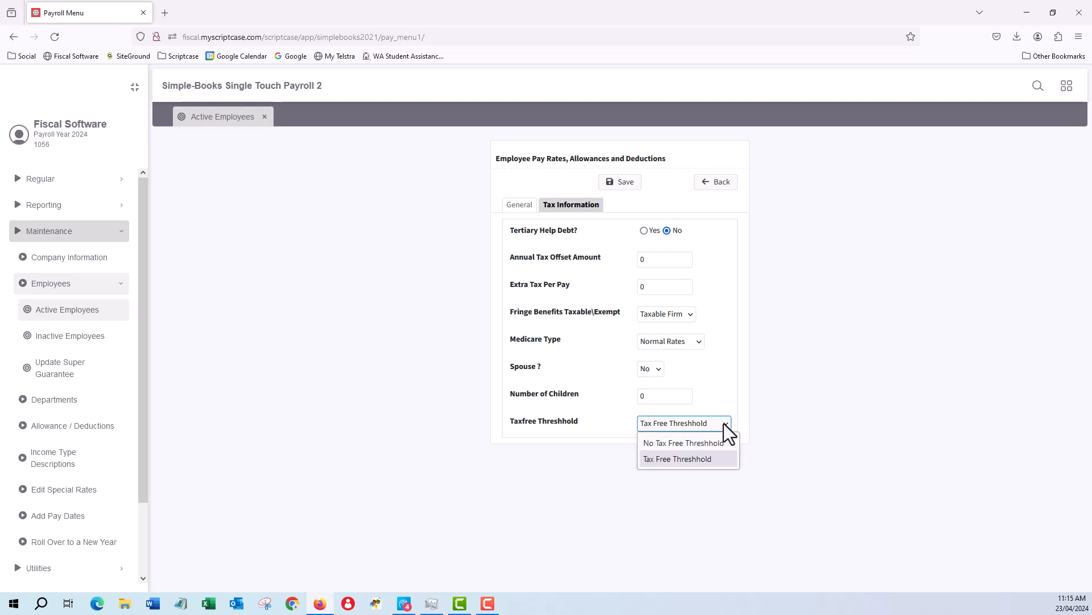
left_click(659, 420)
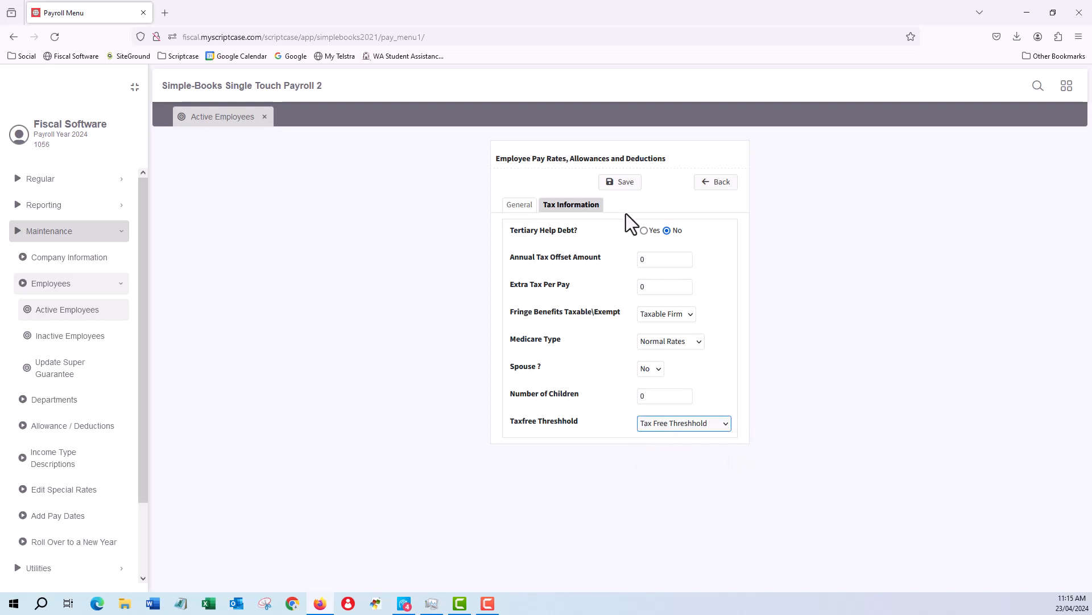
left_click(621, 182)
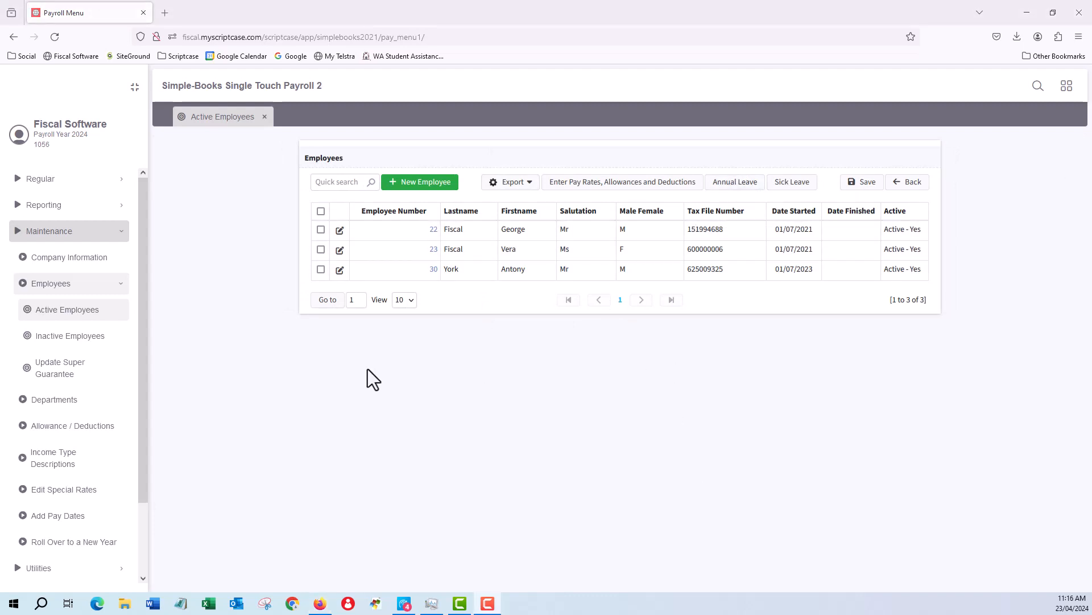
Add a sick leave allocation for the third employee and return to the employee list
left_click(321, 270)
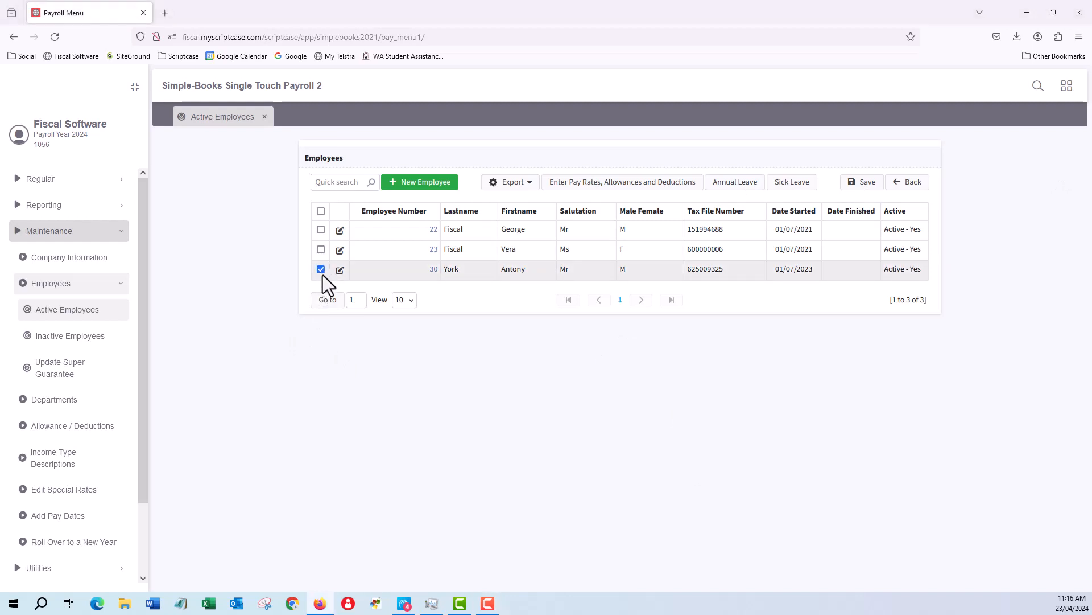
left_click(792, 183)
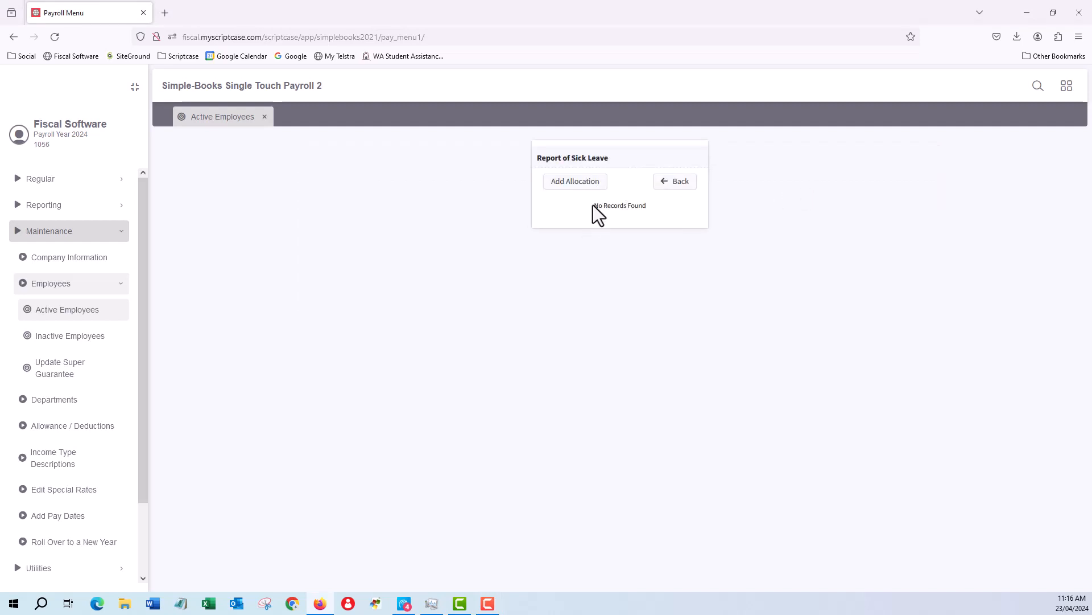
left_click(564, 182)
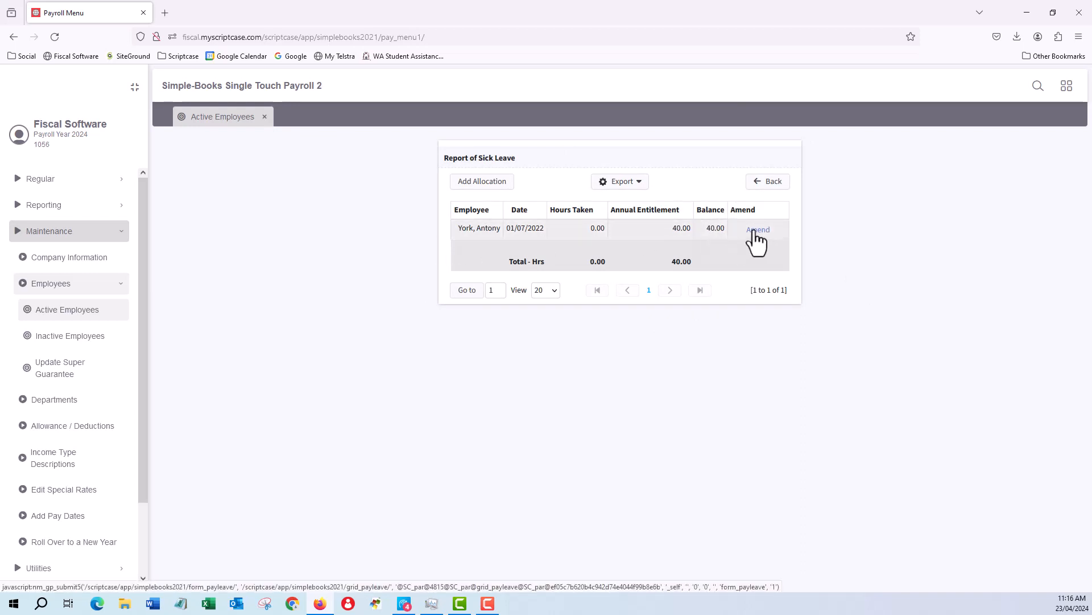
left_click(777, 182)
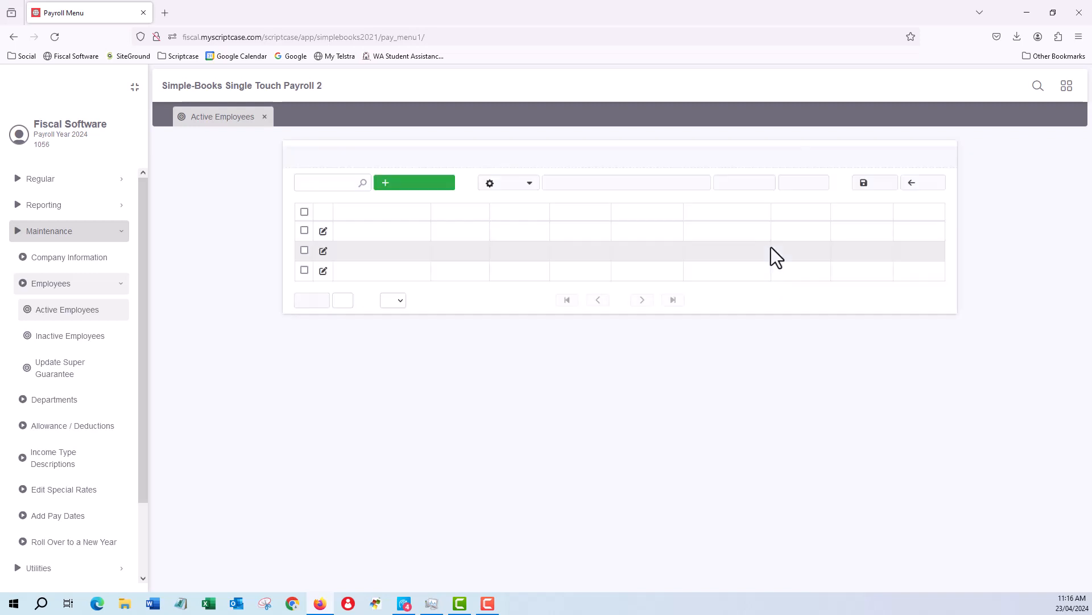
Review the third employee's annual leave report, return to the employee list and view the inactive employees
left_click(321, 269)
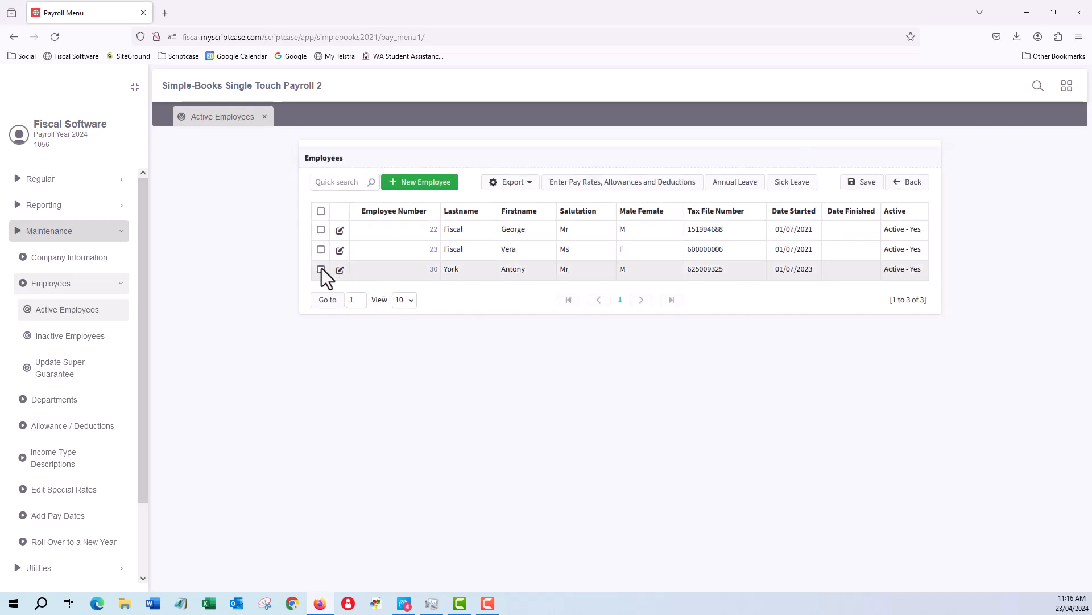
left_click(733, 184)
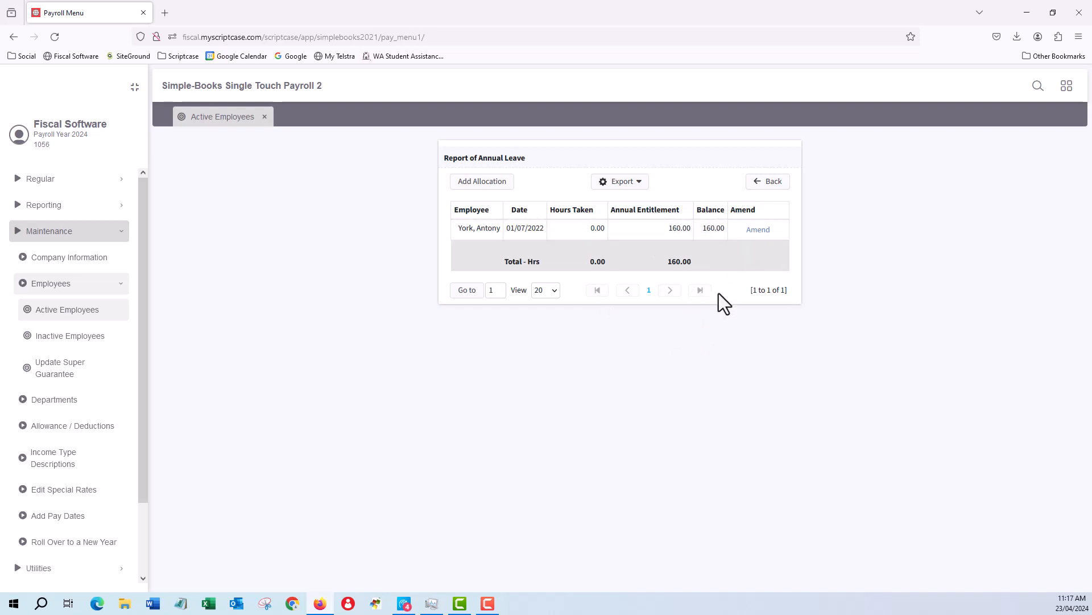
left_click(772, 183)
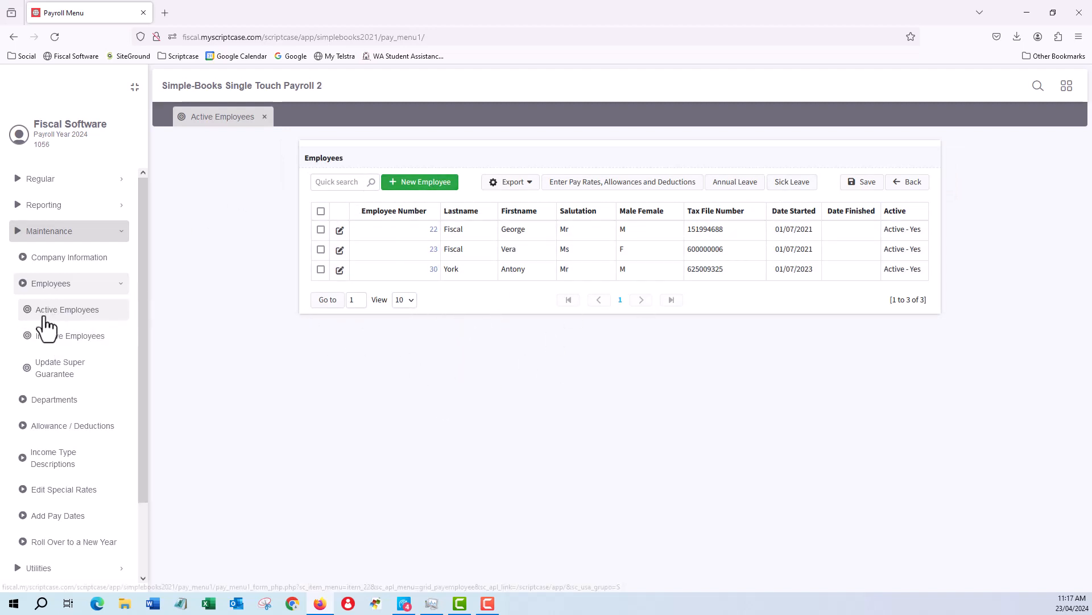
left_click(70, 347)
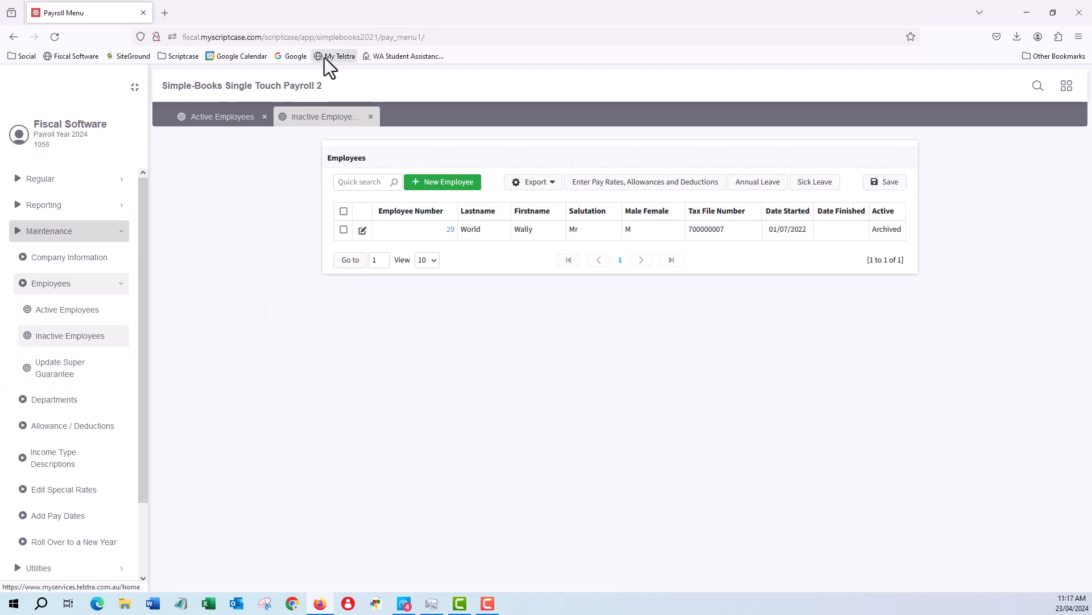
Update the super guarantee rate for all employees to 11.0 and close the rate update and inactive employees pages
left_click(57, 372)
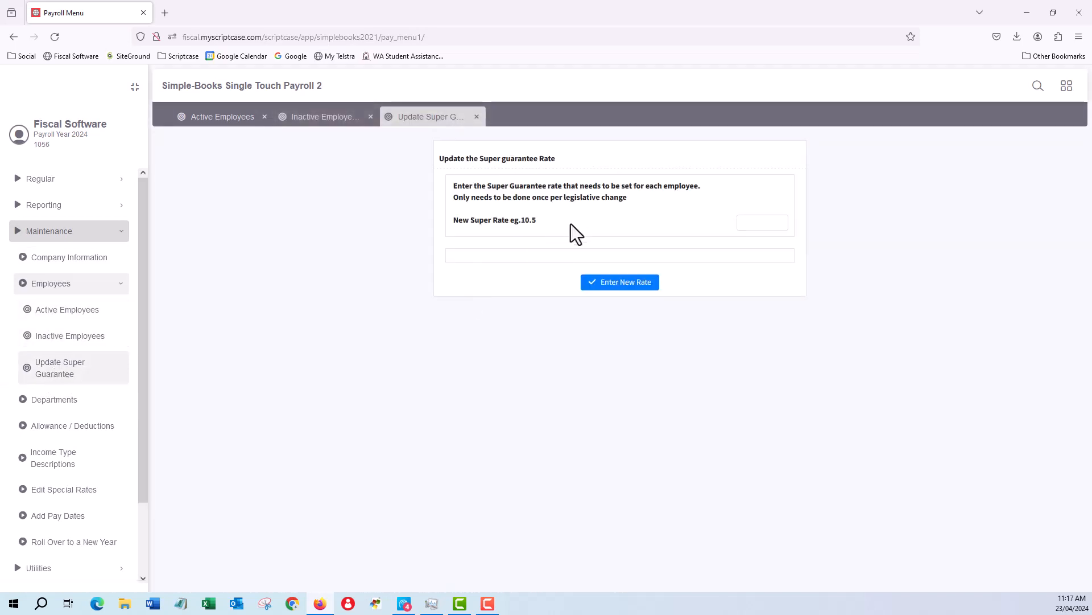
left_click(761, 224)
key("Tab")
left_click(621, 284)
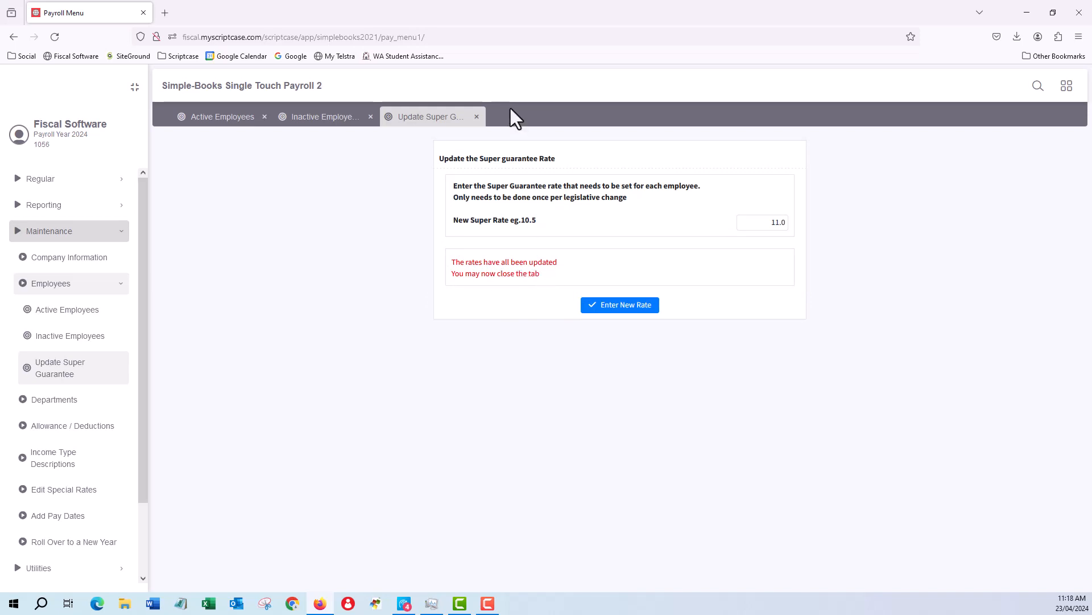
left_click(477, 116)
left_click(370, 116)
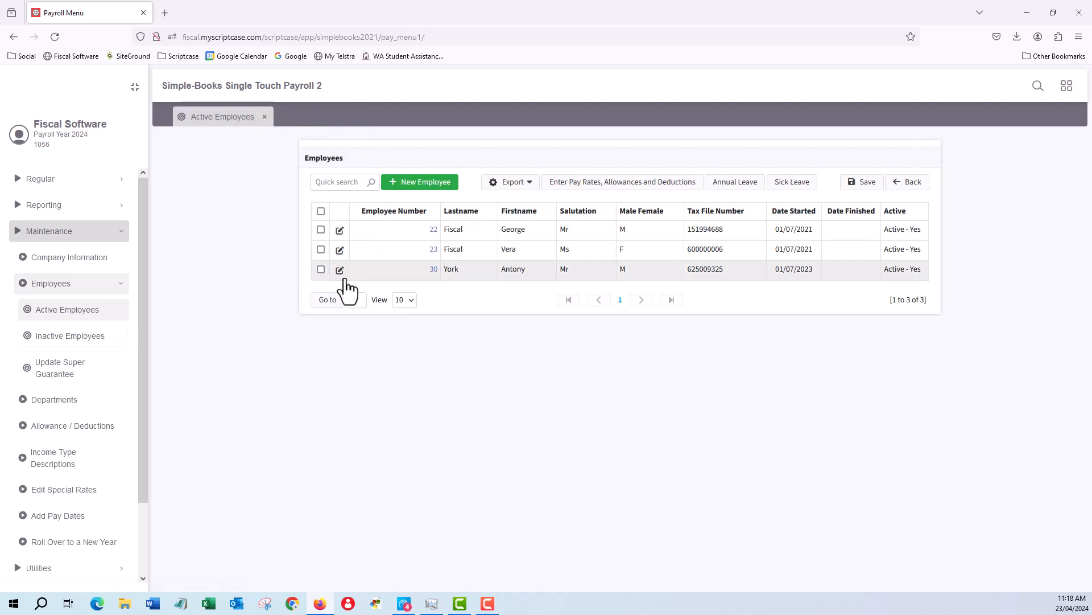
Review the second active employee's personal details and employment conditions, and return to the employee list without saving
left_click(340, 250)
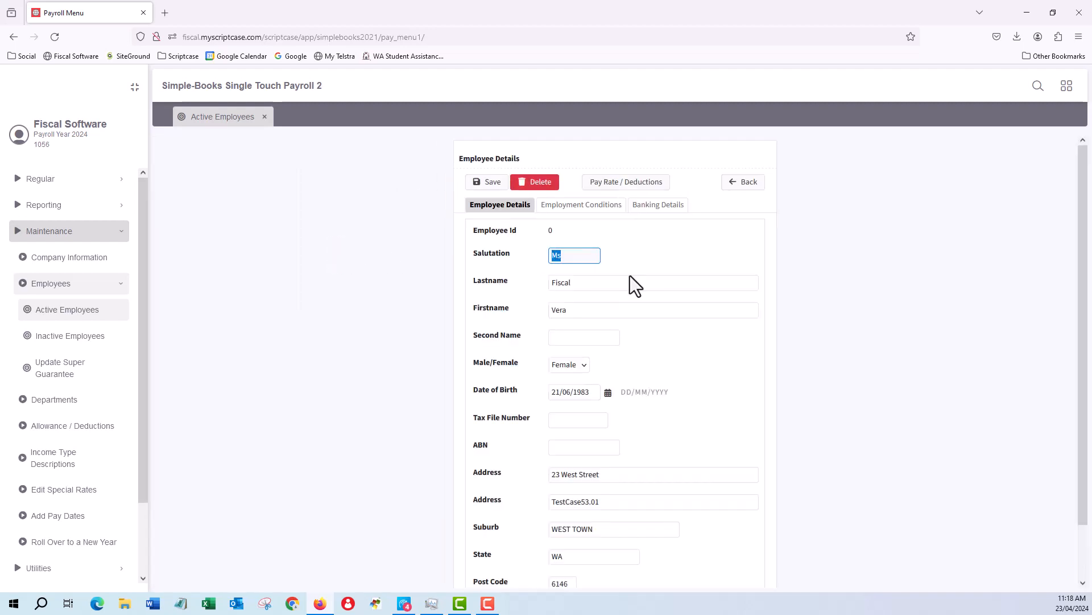
left_click(589, 206)
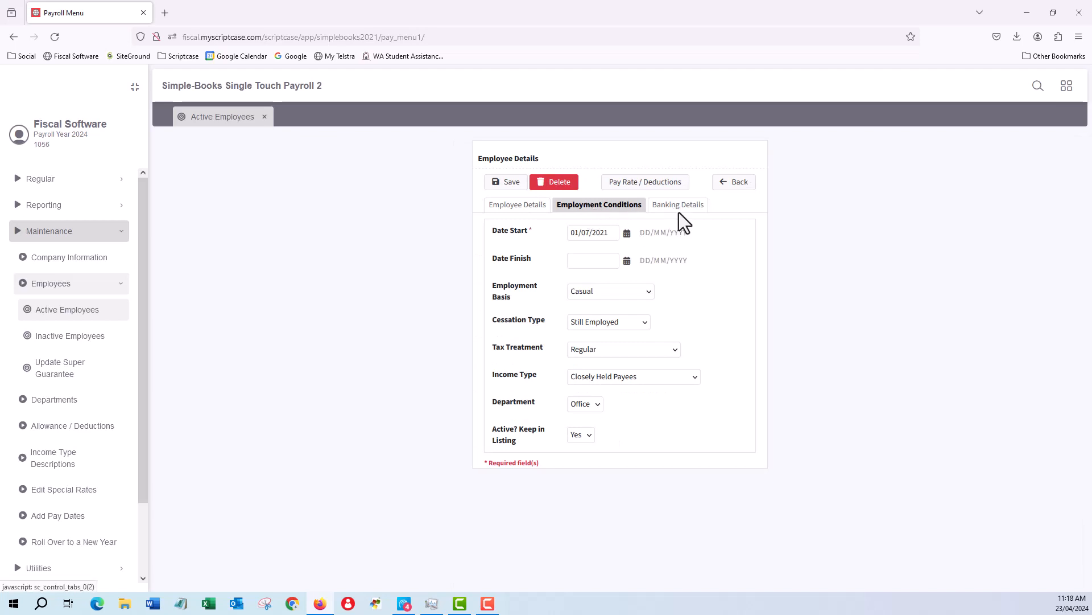
left_click(505, 208)
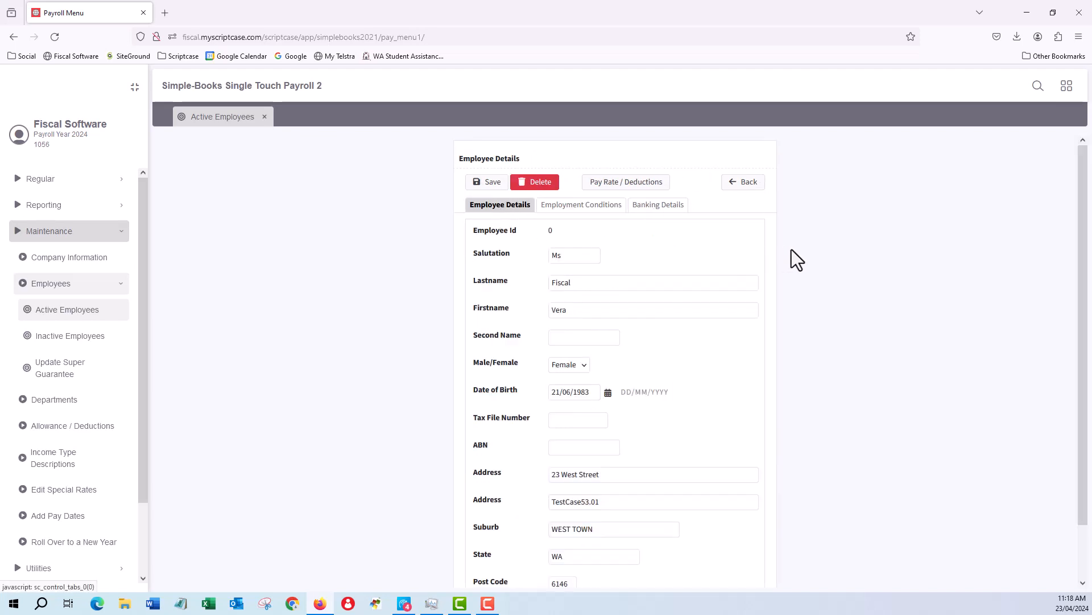
scroll(668, 265, "down", 2)
scroll(668, 265, "up", 2)
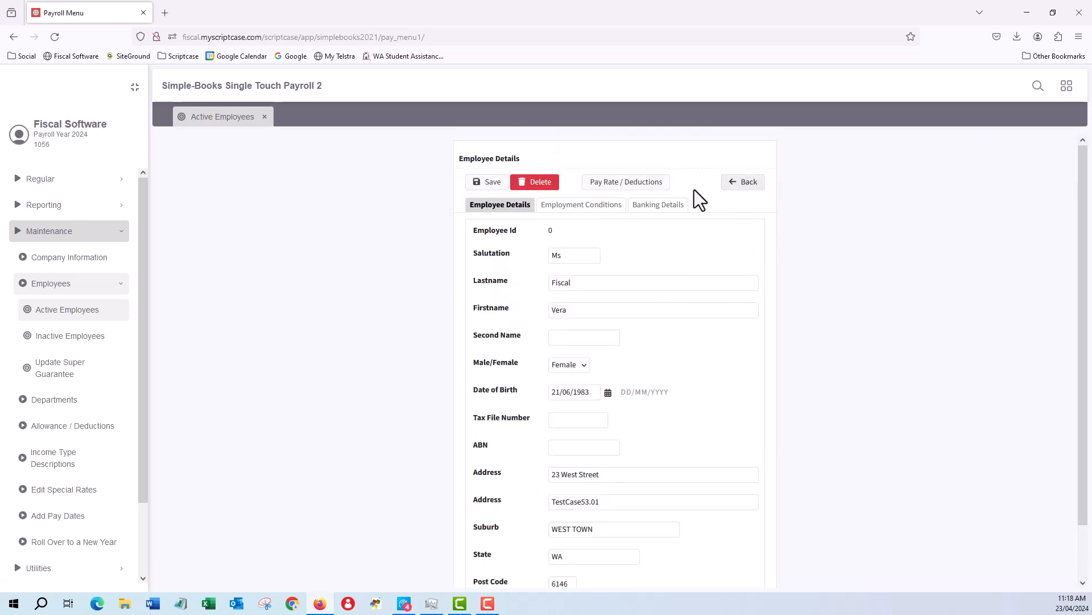
left_click(740, 181)
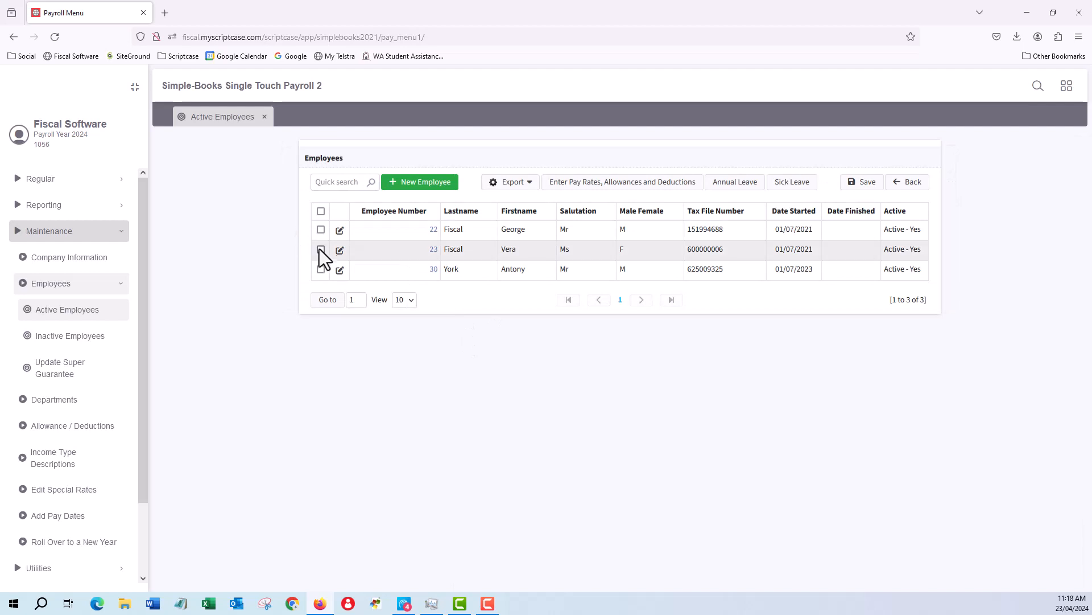
Check the super percentage in the second employee's pay rates, allowances and deductions, and close the active employees page
left_click(321, 250)
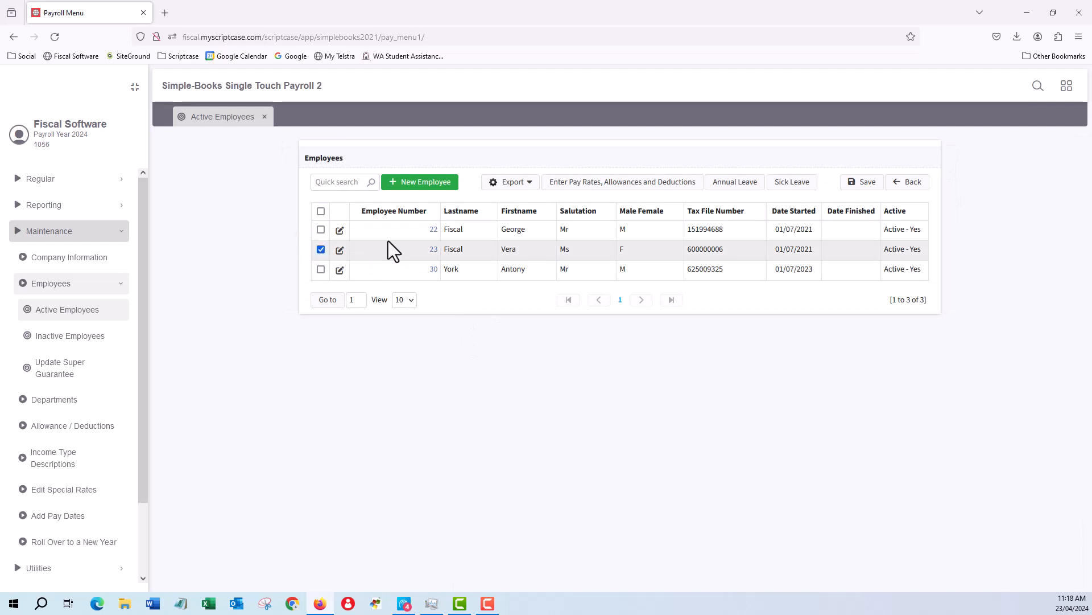
left_click(646, 191)
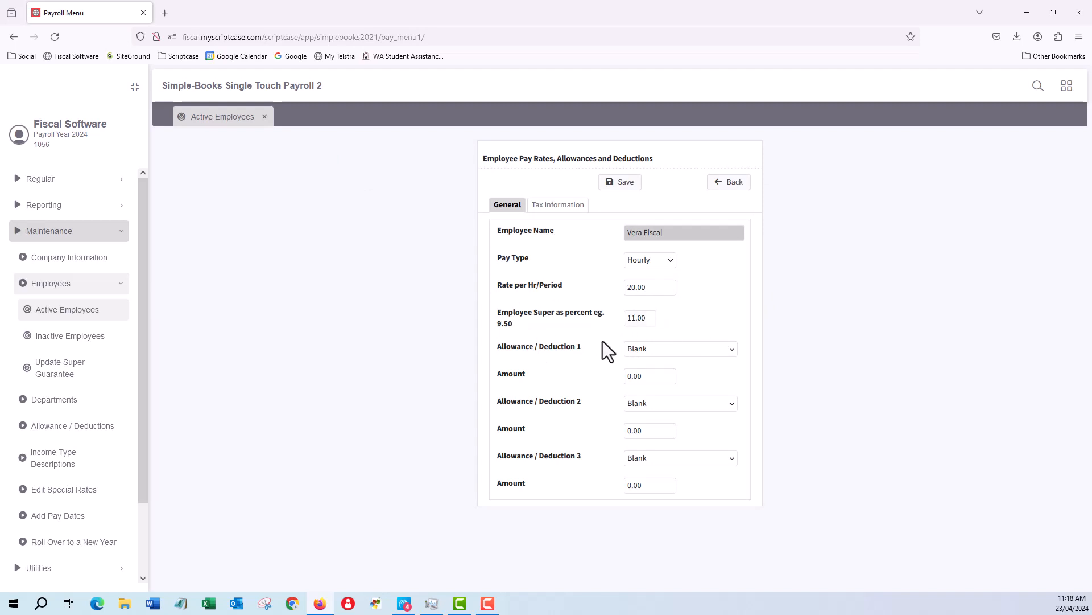
left_click(731, 183)
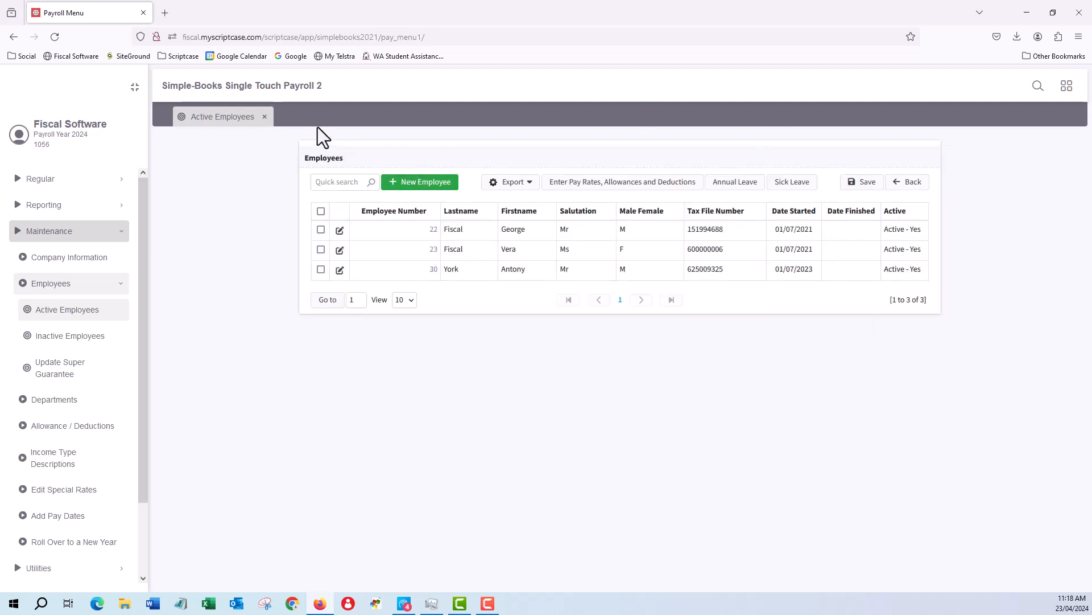
left_click(264, 117)
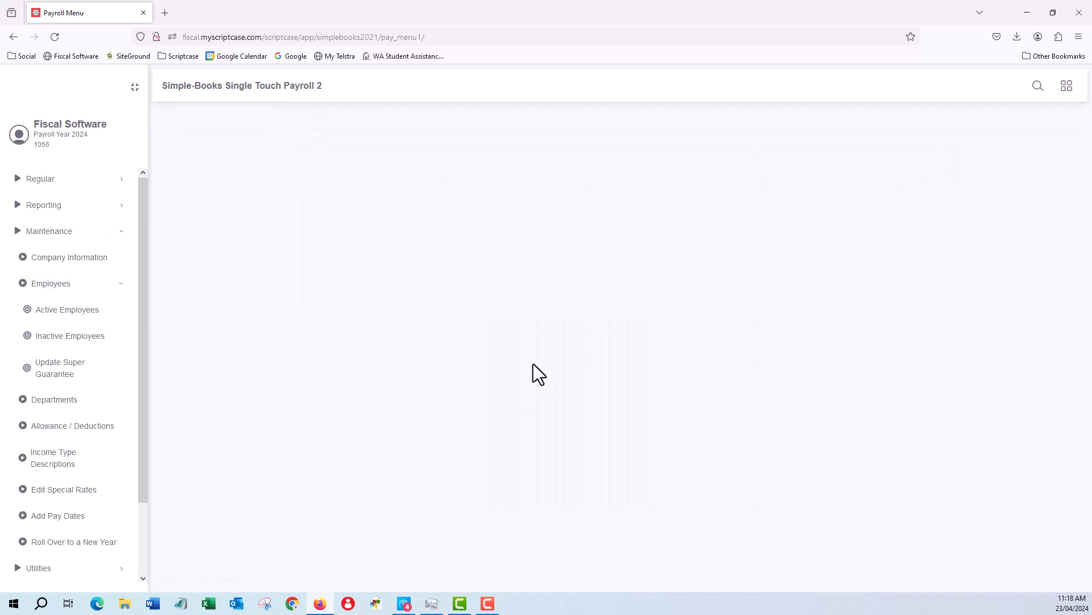